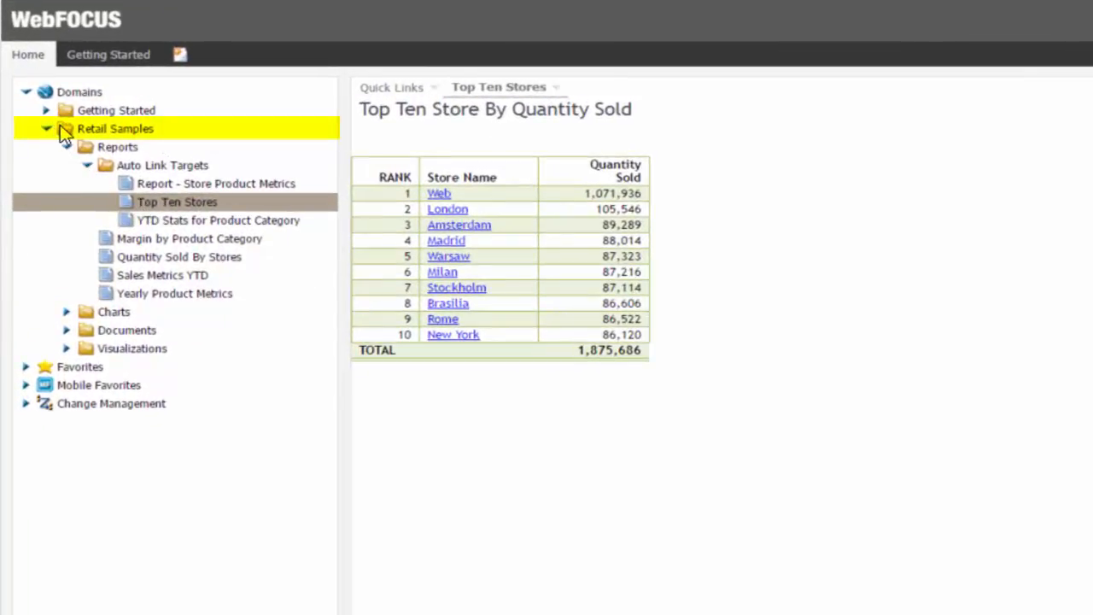
Launch InfoAssist from the repository to create a new report on wf_retail_lite.
mouse_move(64, 128)
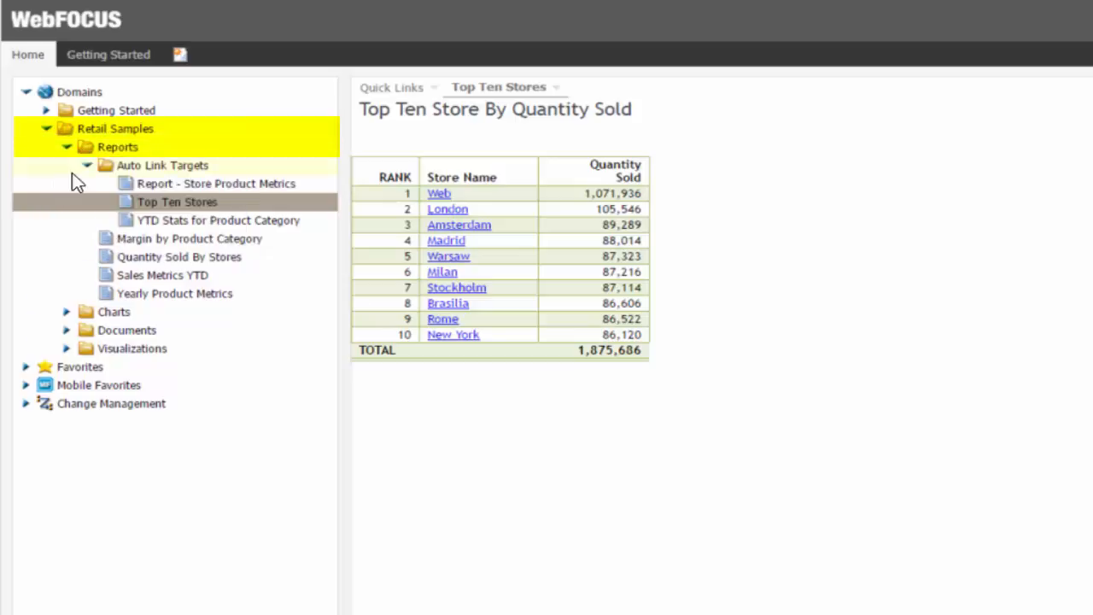
mouse_move(106, 176)
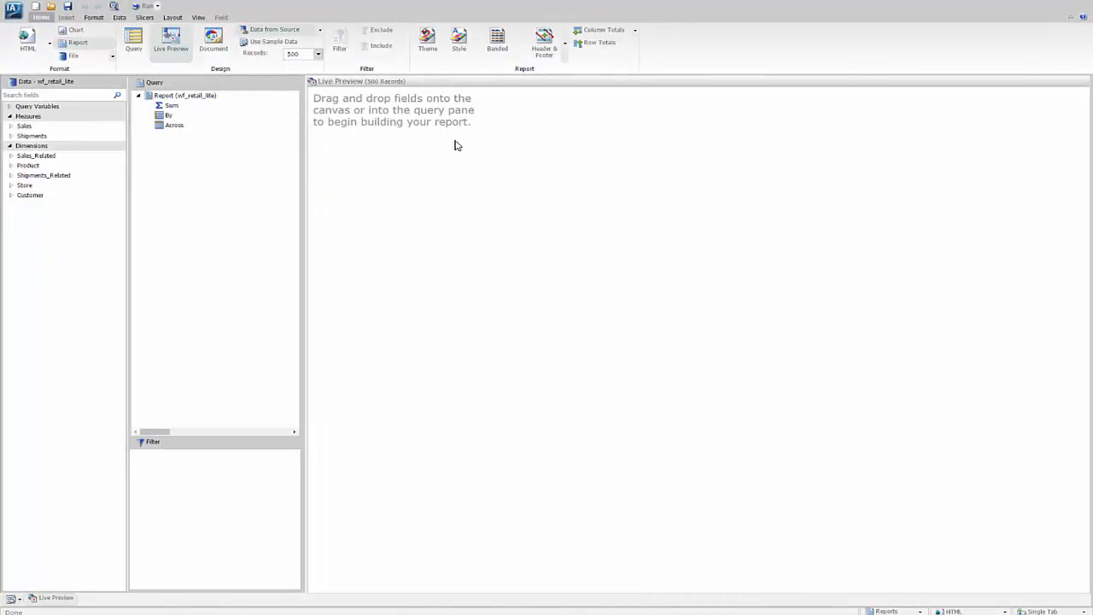
Add Quantity,Sold as a Sum measure and Store Name as the By field.
click(13, 110)
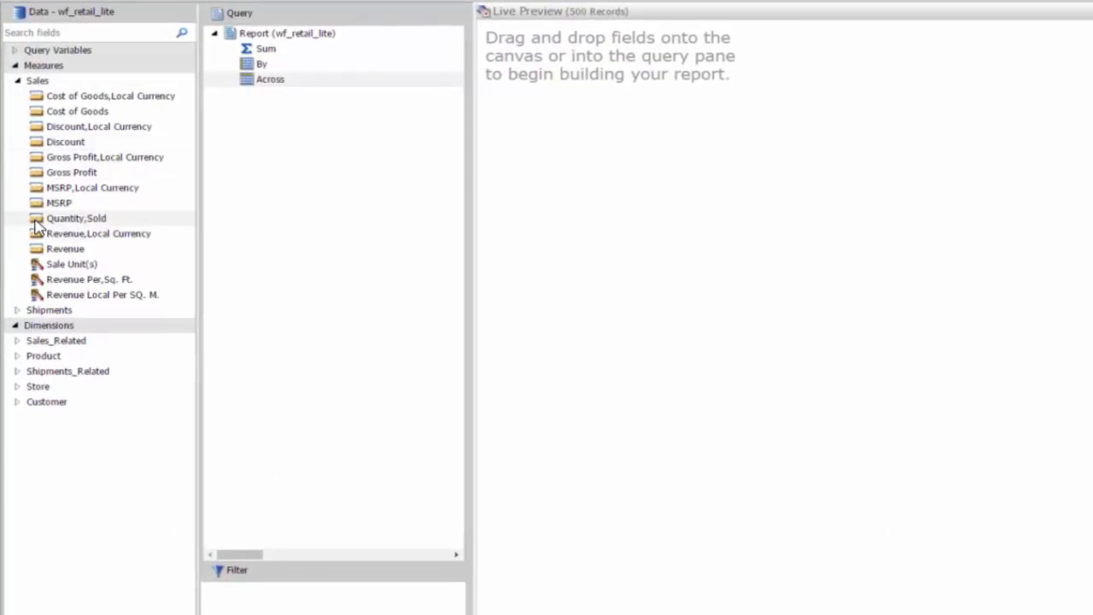
drag(36, 224, 232, 56)
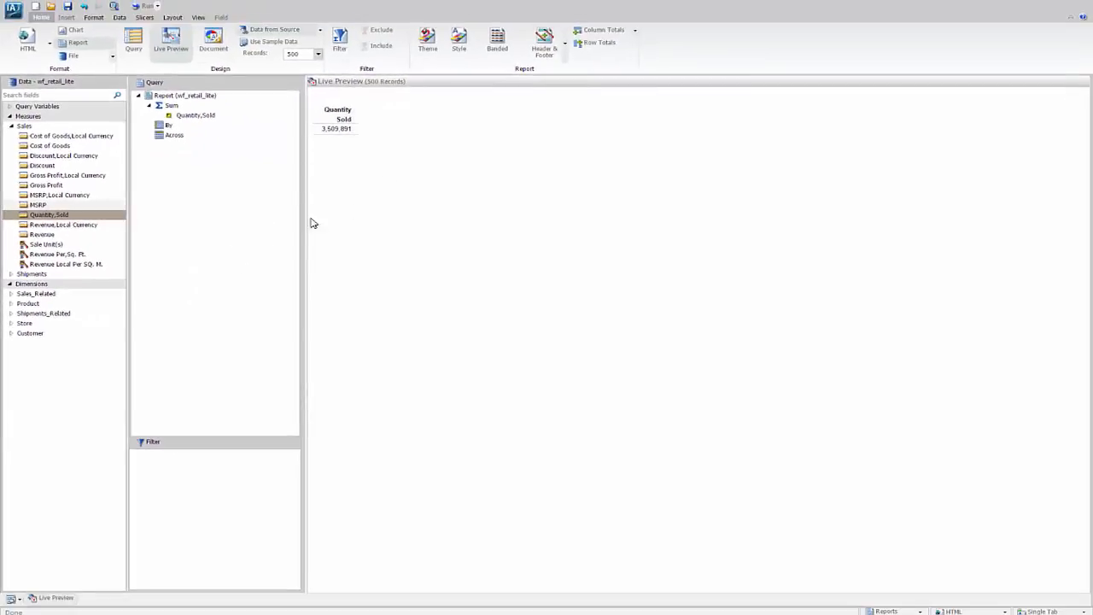
click(12, 324)
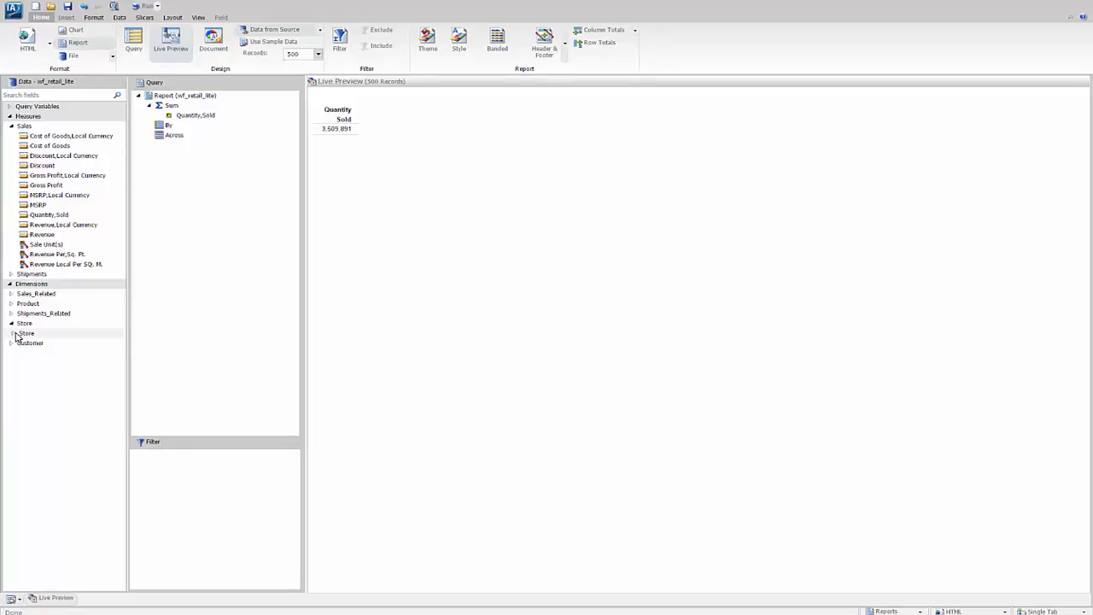
click(14, 335)
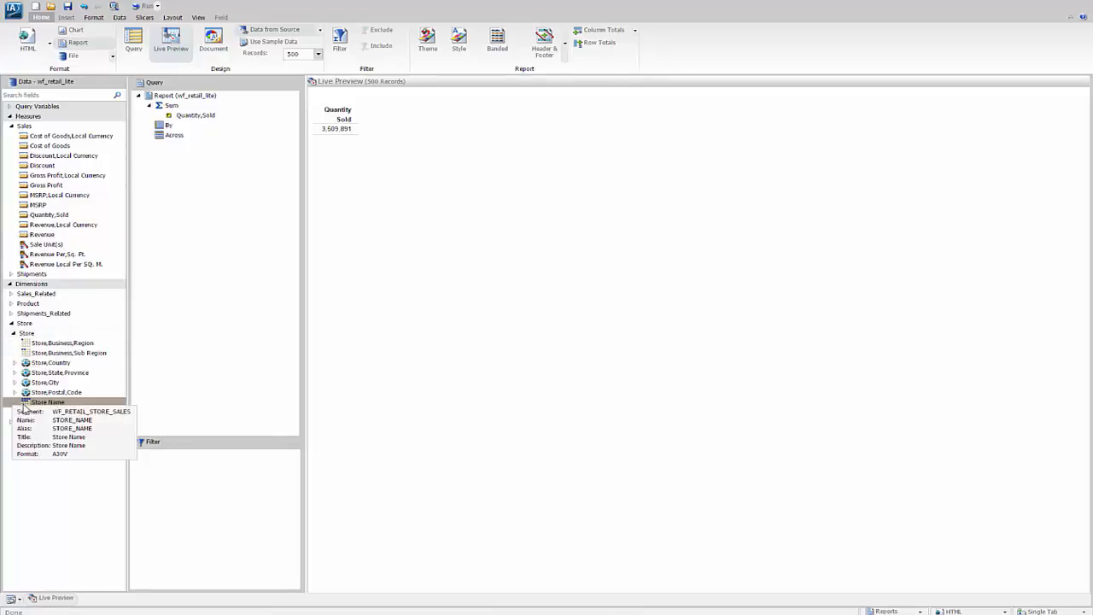
drag(34, 402, 170, 130)
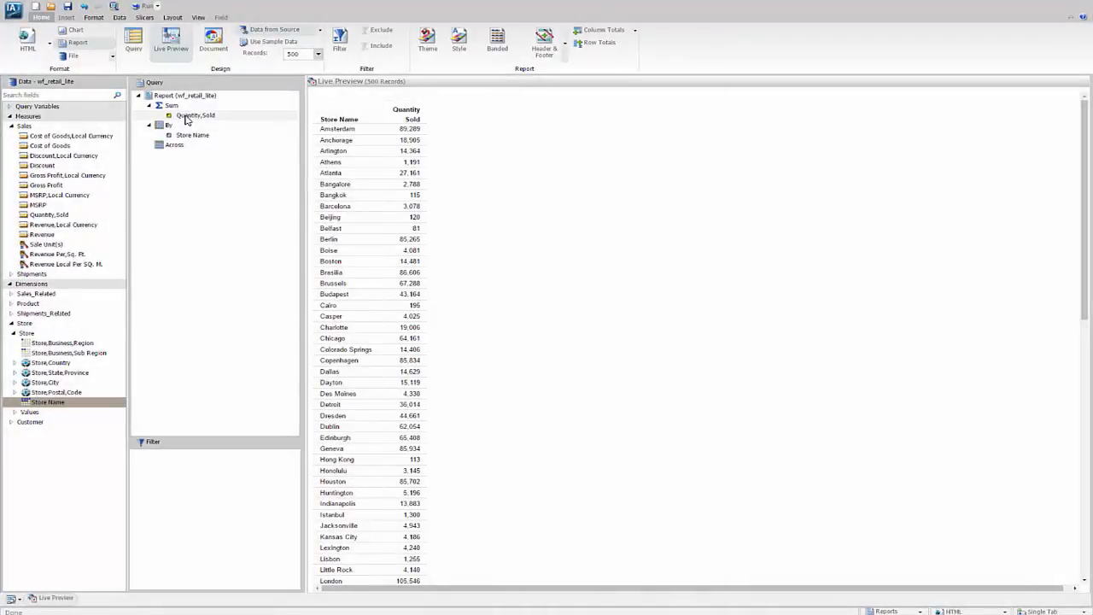
Sort Quantity,Sold in descending order.
right_click(186, 120)
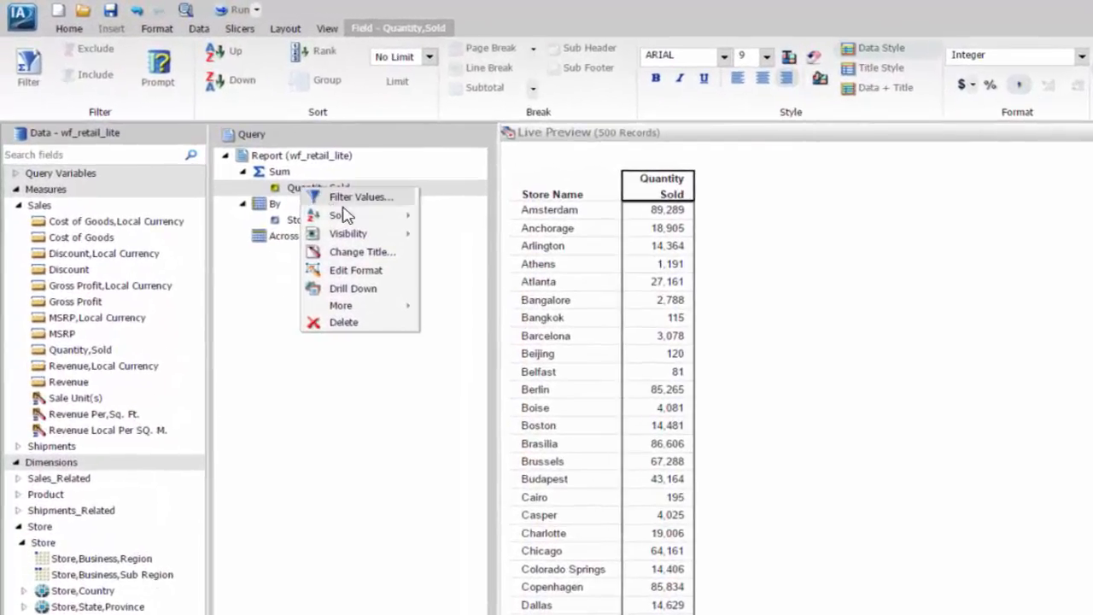
mouse_move(343, 215)
mouse_move(452, 216)
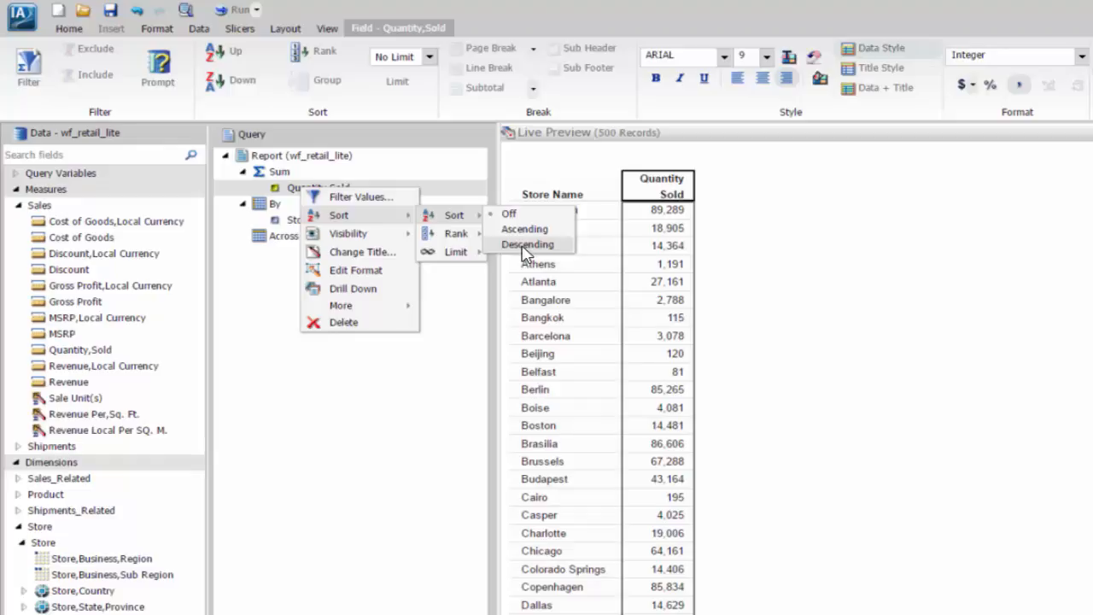
click(525, 245)
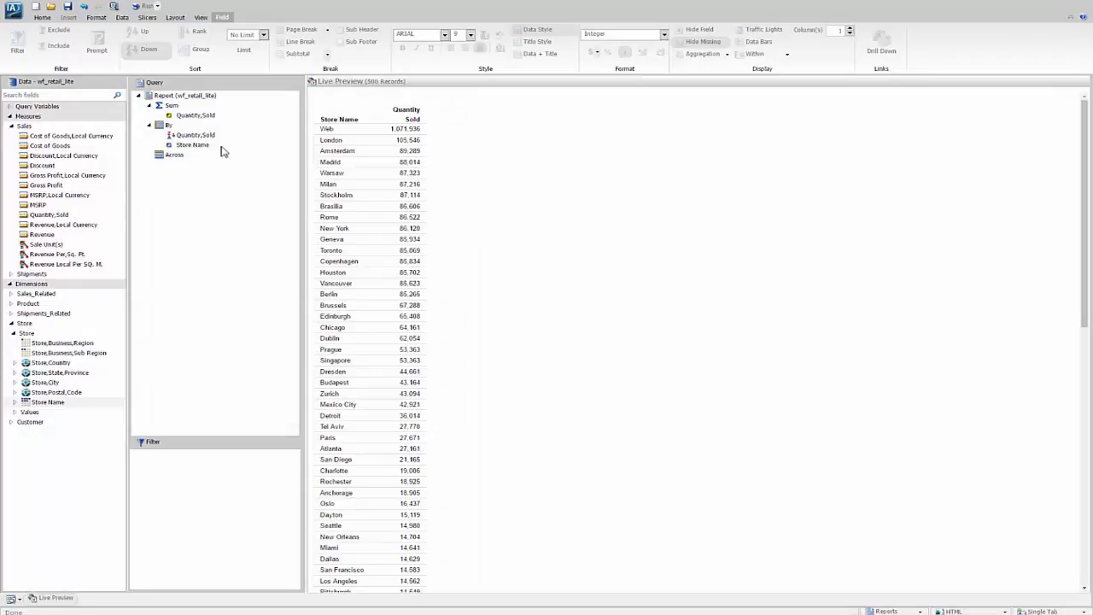
Limit Quantity,Sold to the top 10 and add a Rank column.
click(205, 116)
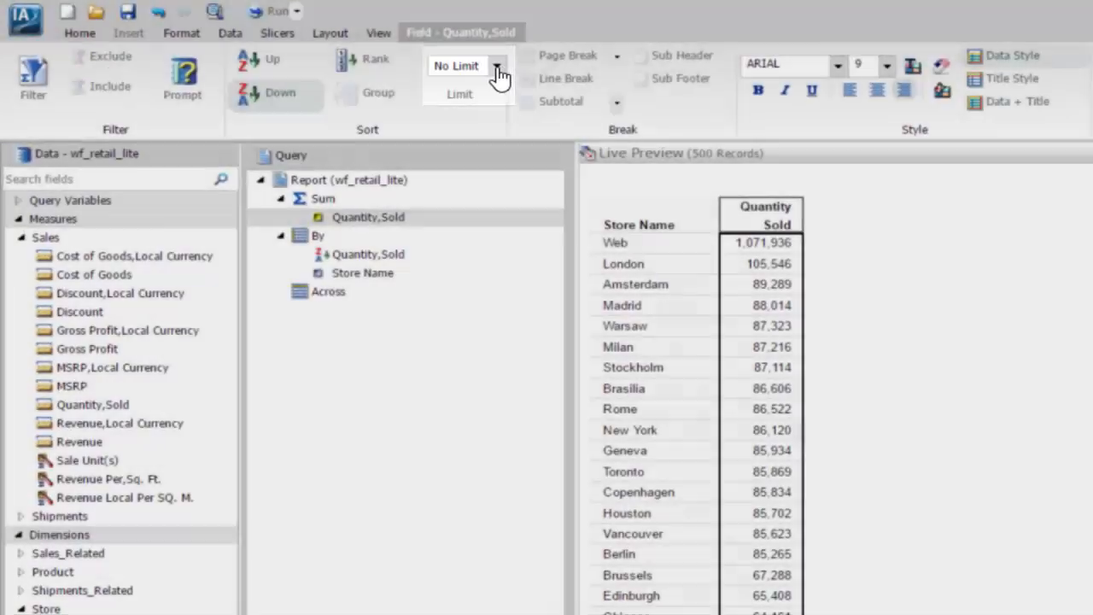
click(496, 69)
click(454, 114)
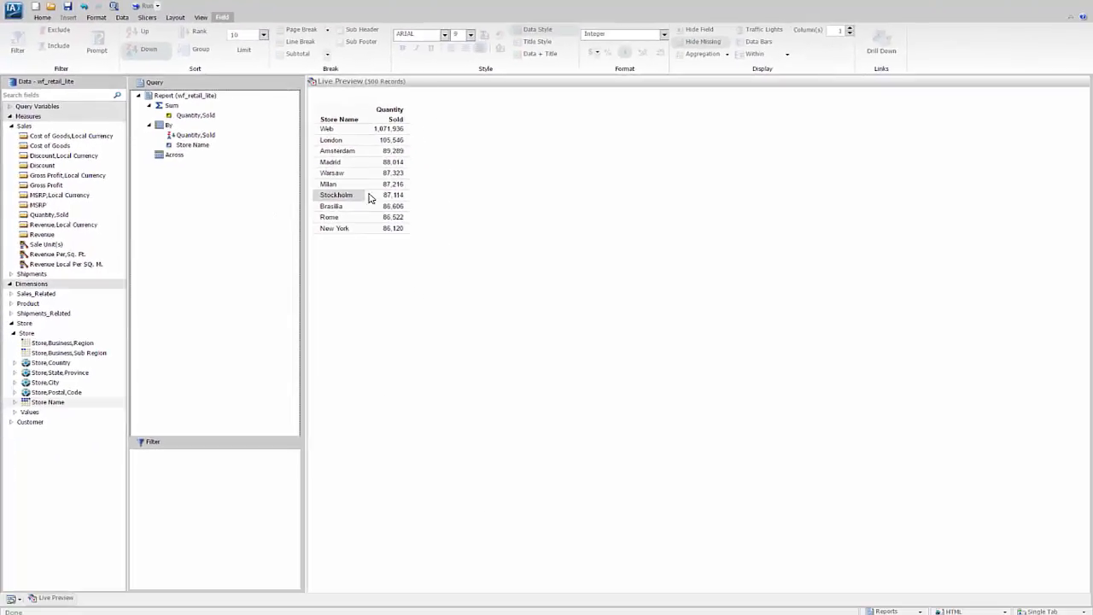
click(369, 197)
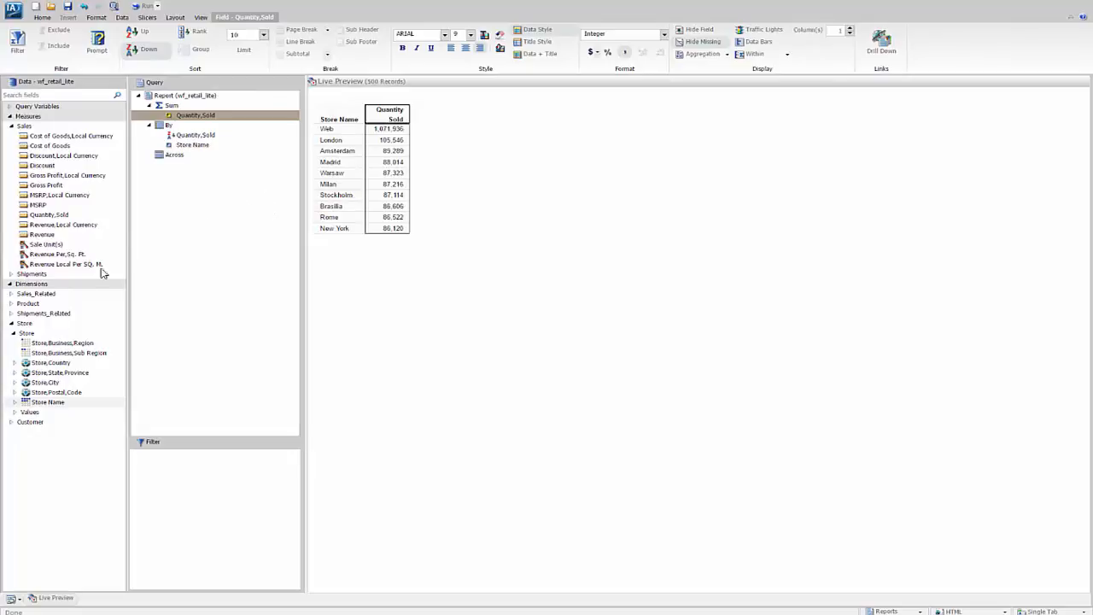
click(193, 38)
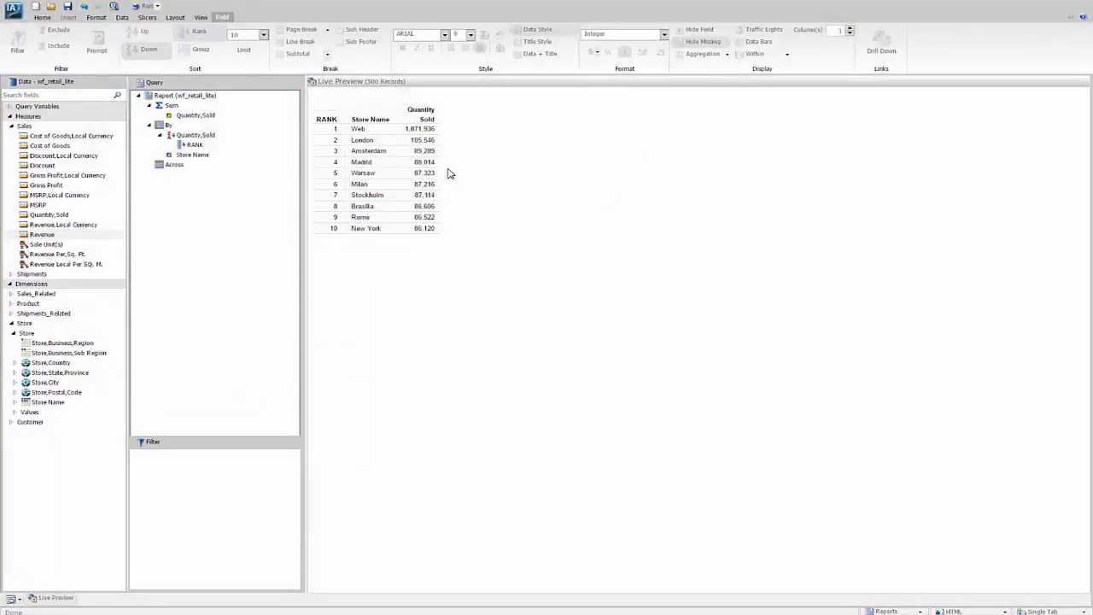
Add Column Totals and apply the ENGreen_Light2.sty theme.
click(40, 18)
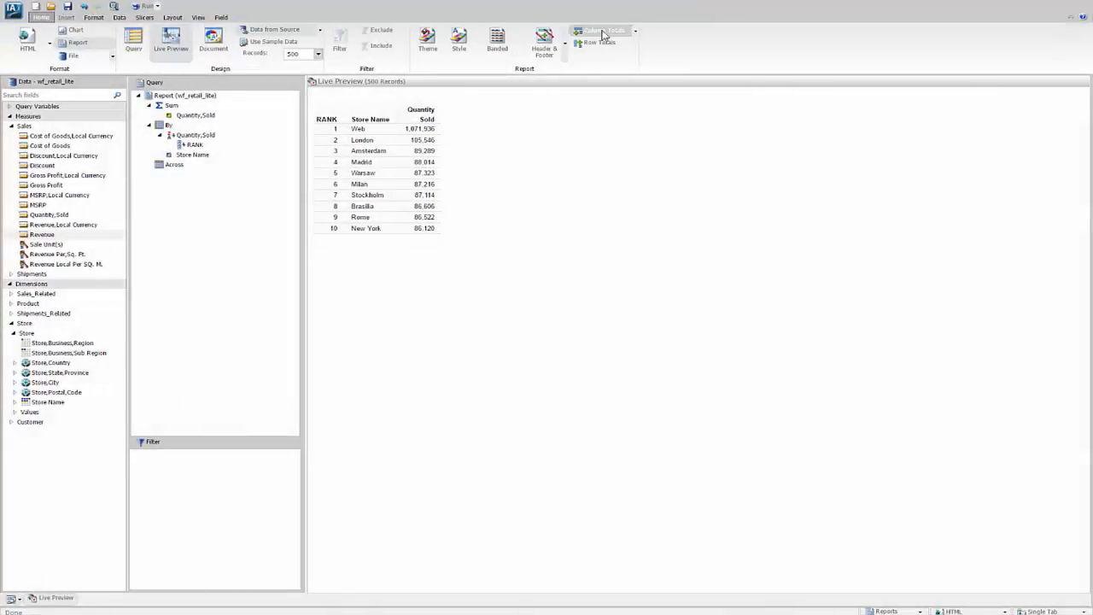
click(603, 33)
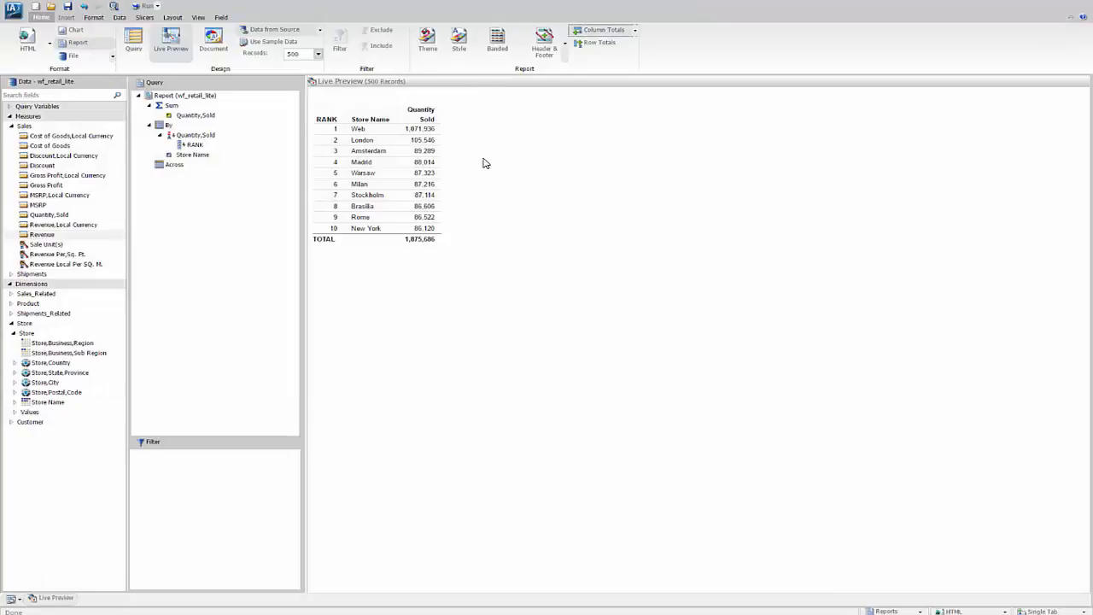
click(427, 38)
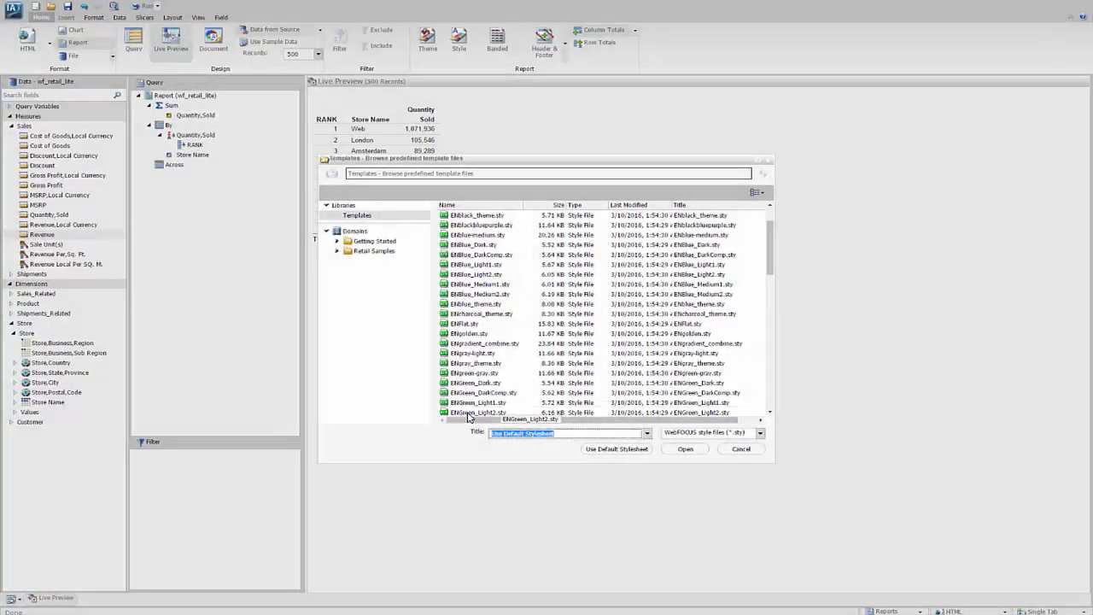
click(468, 416)
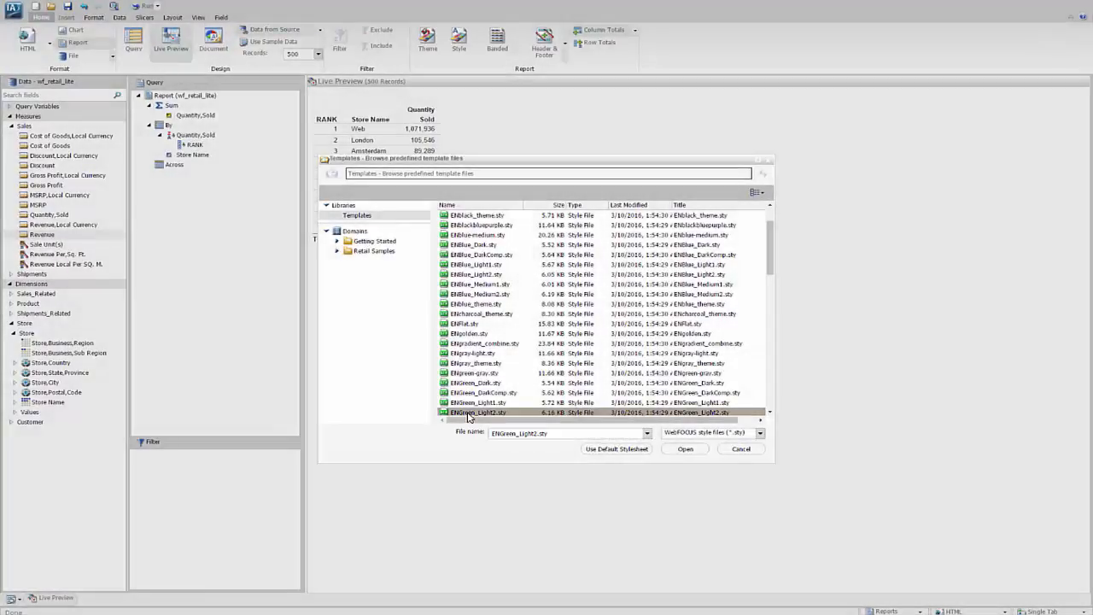
click(685, 448)
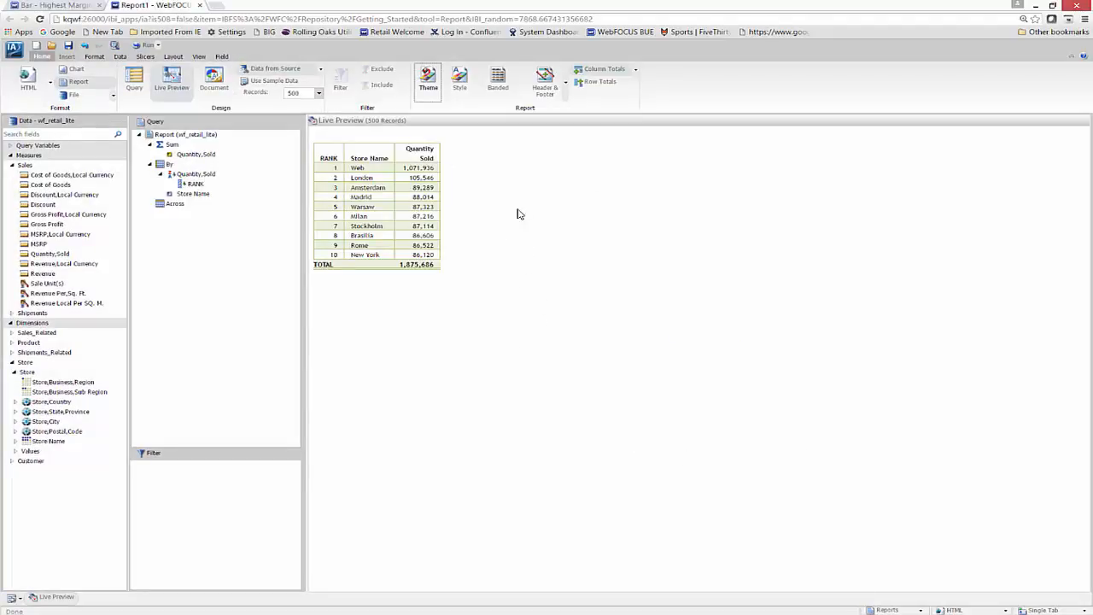
Set the report header to 'Top Ten Stores By Quantity Sold', fixing the 'Quanity' typo.
click(545, 80)
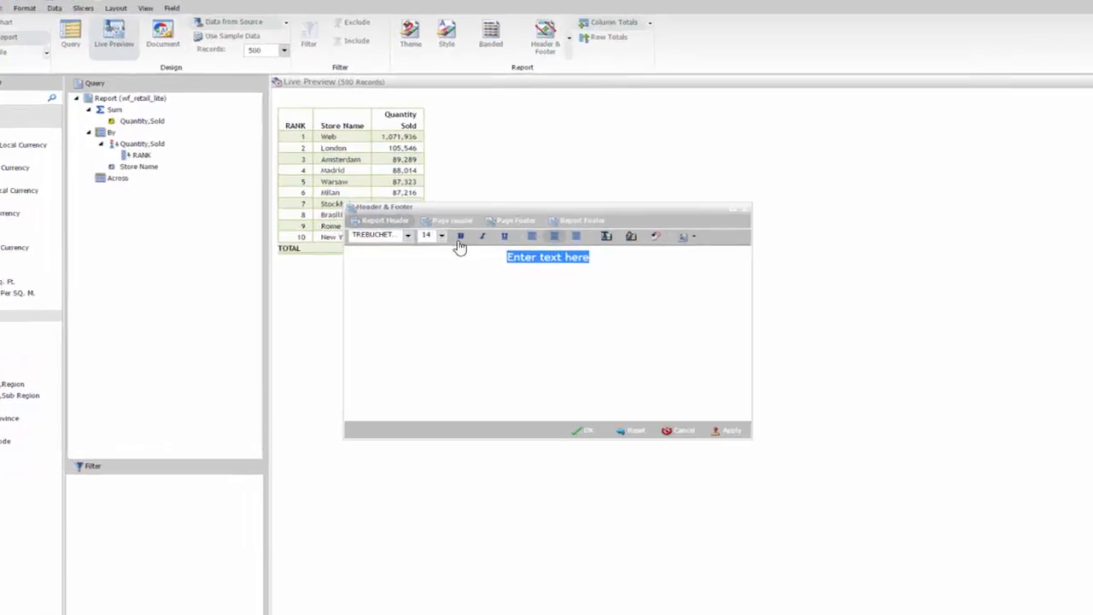
text(Top )
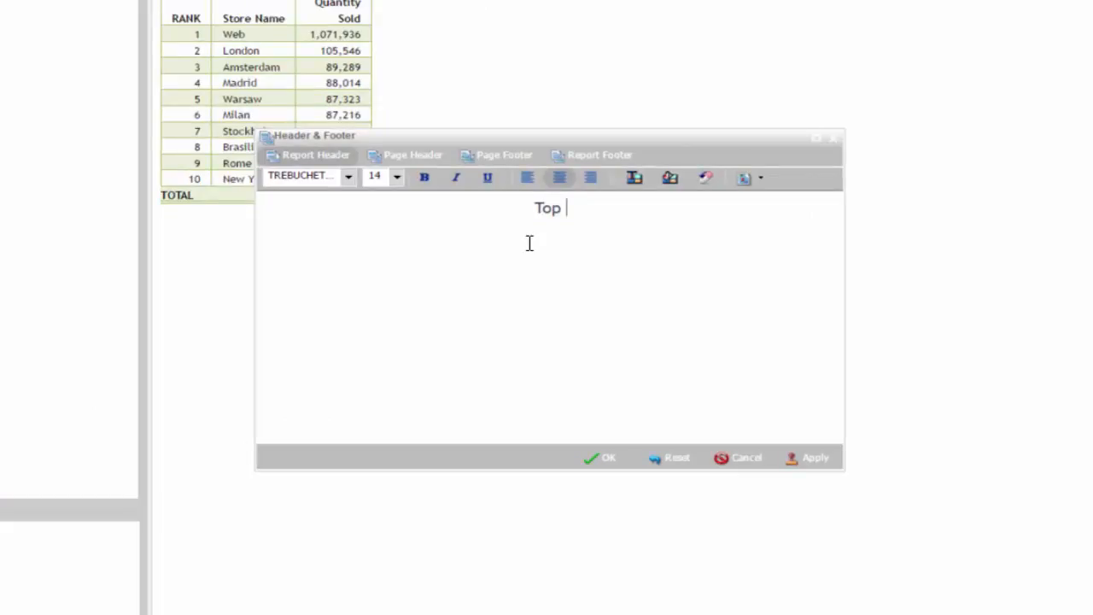
text(Ten Sto)
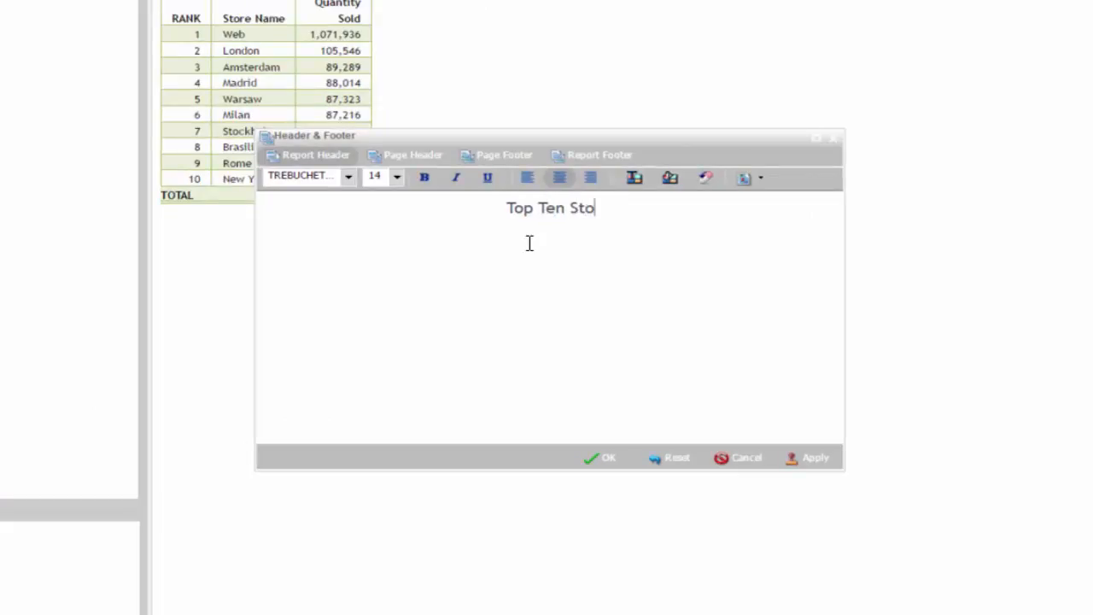
text(res By Quani)
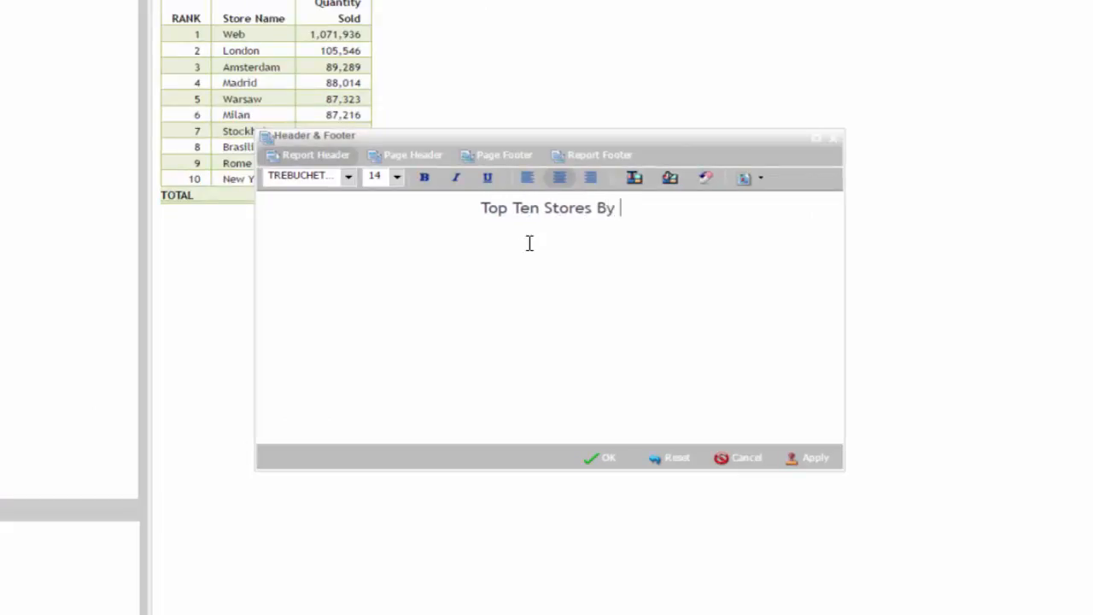
text(ty Sold)
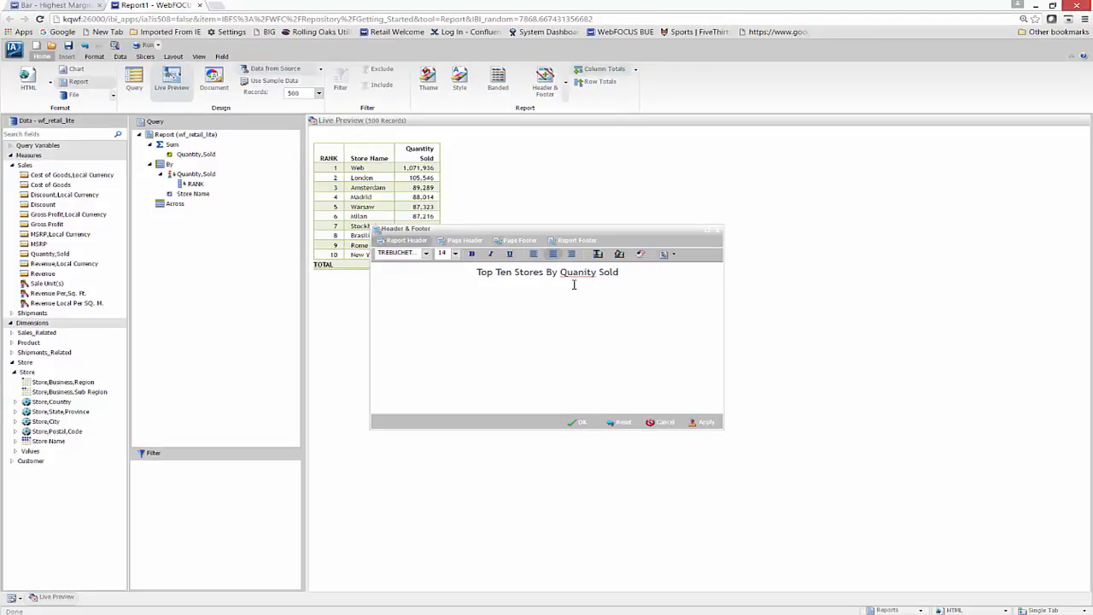
text(t)
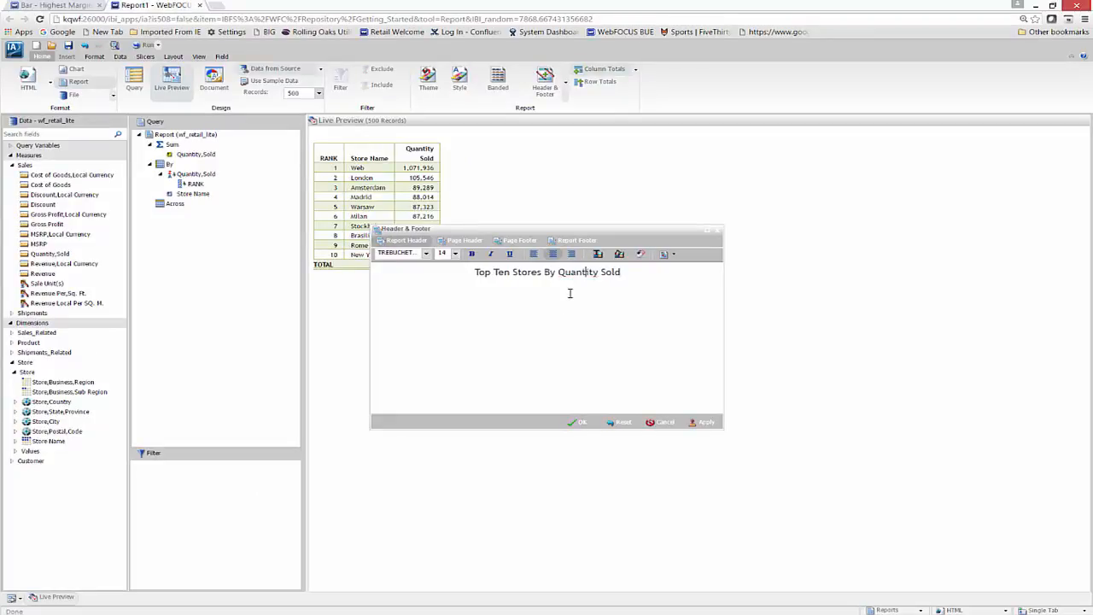
click(579, 422)
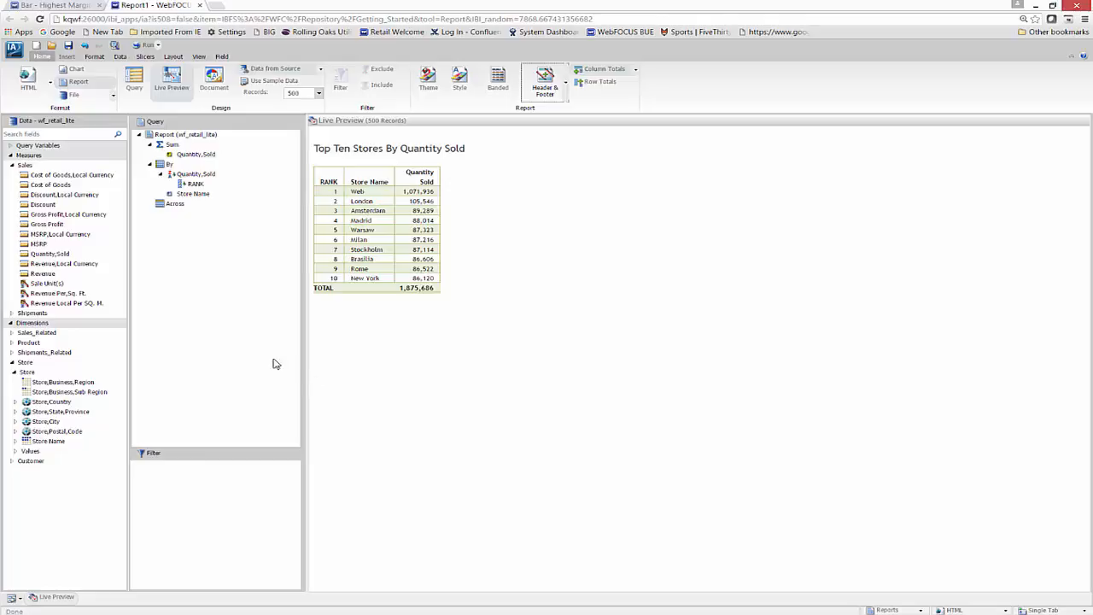
Add Product > Model to the Filter pane.
click(13, 344)
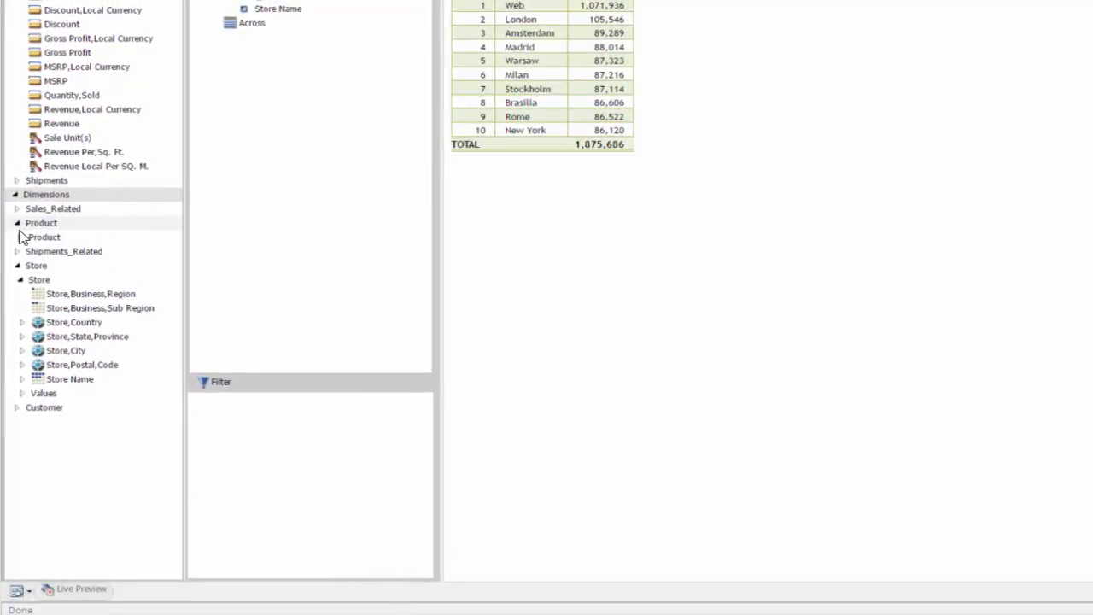
click(21, 237)
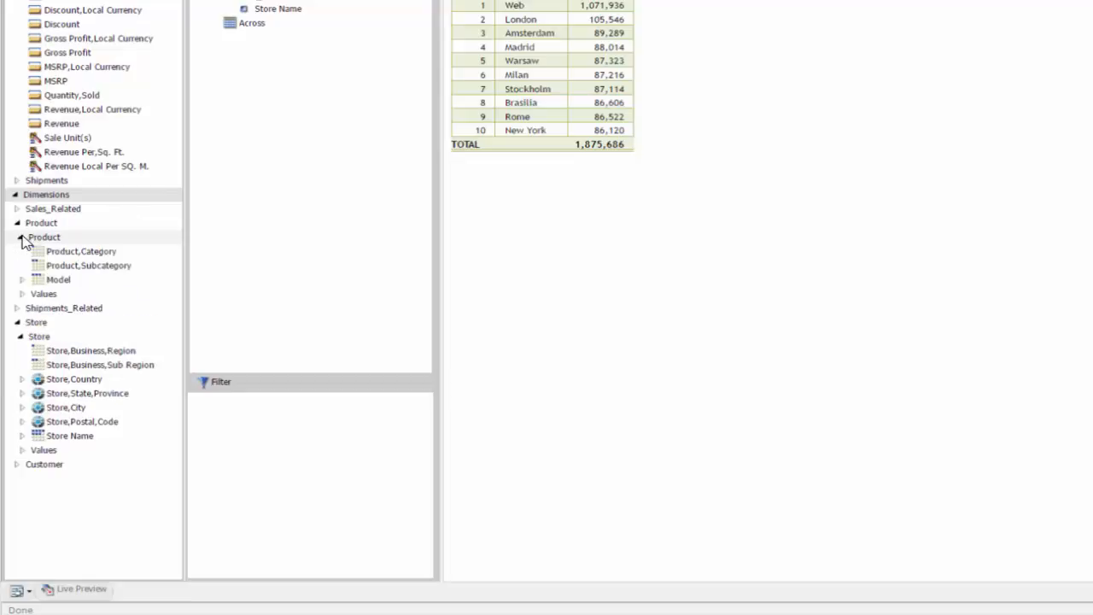
drag(43, 282, 233, 440)
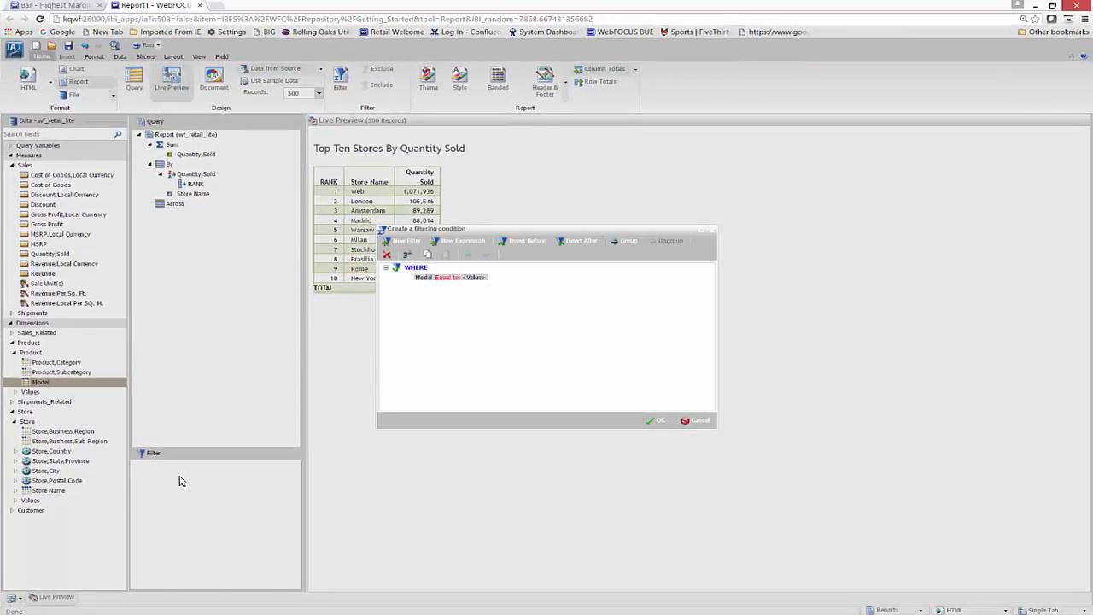
Make the Model filter value an optional parameter named MODEL.
click(475, 278)
click(490, 278)
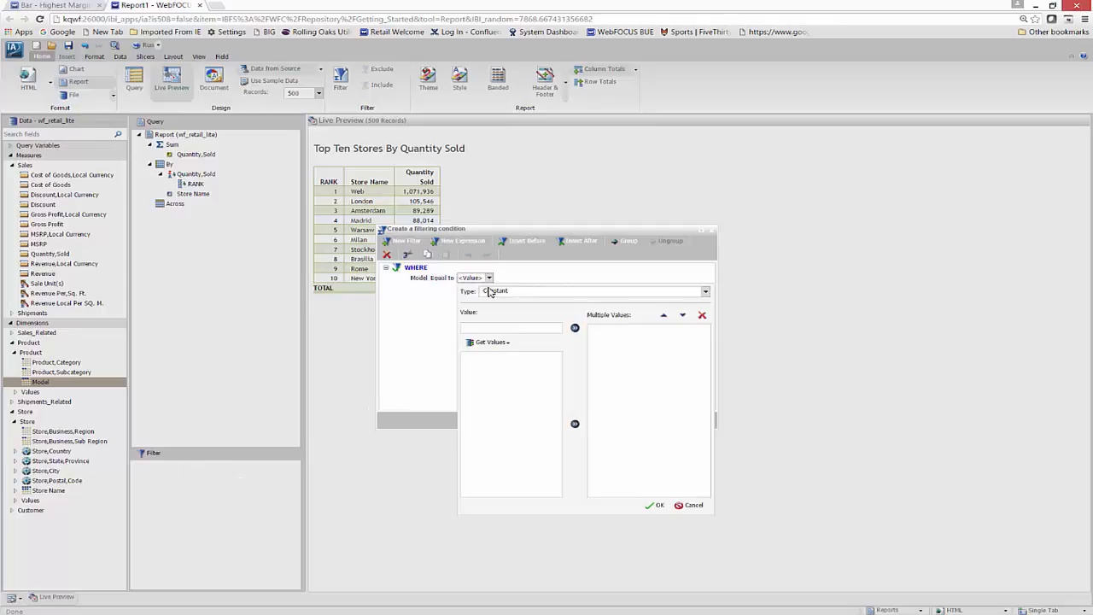
click(705, 291)
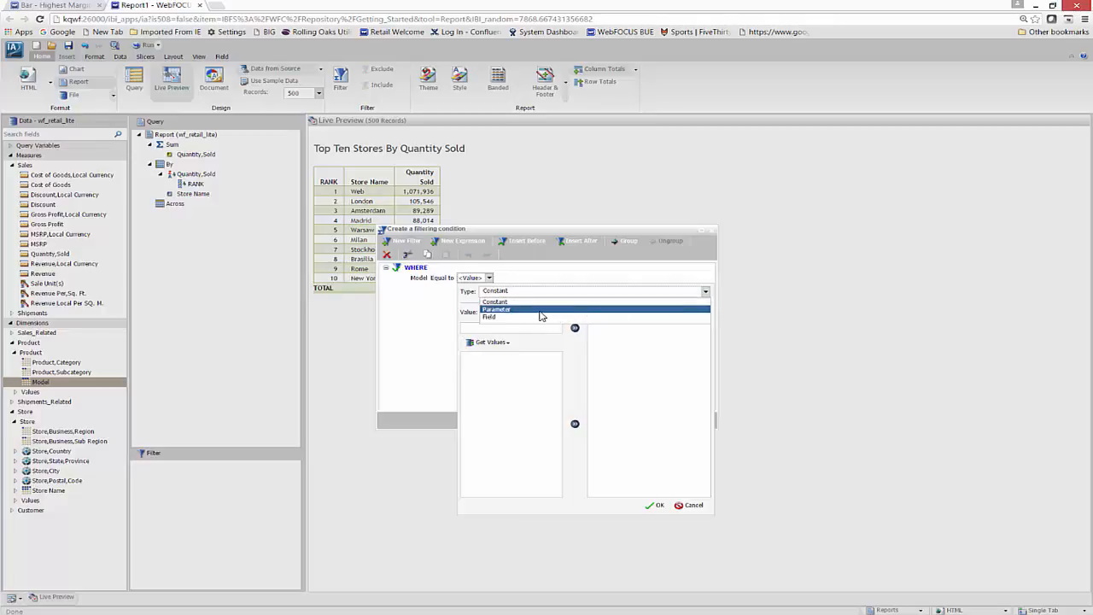
click(540, 309)
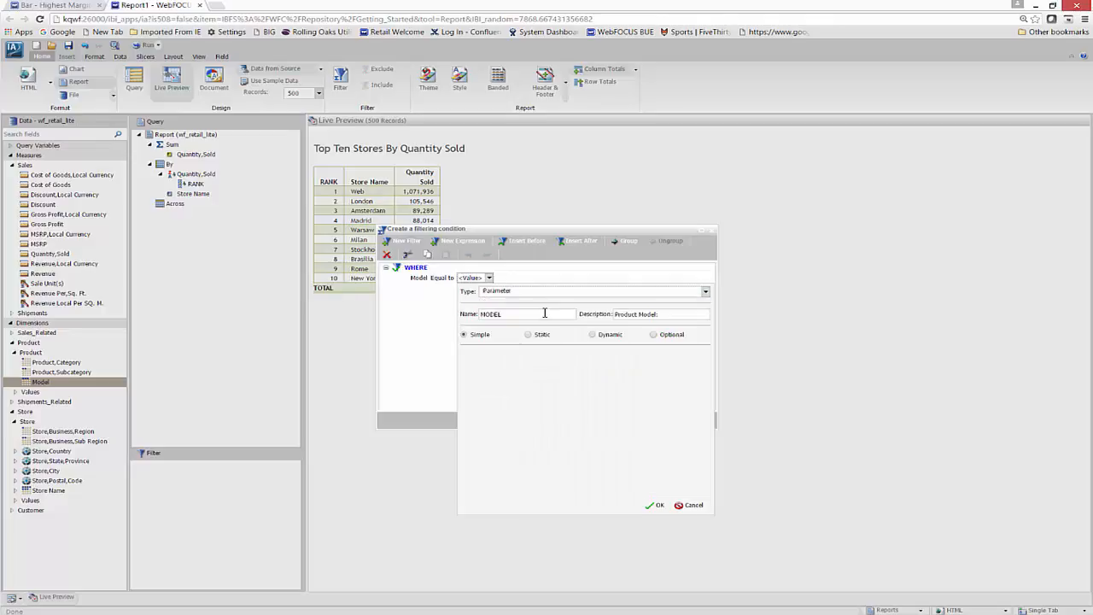
click(654, 335)
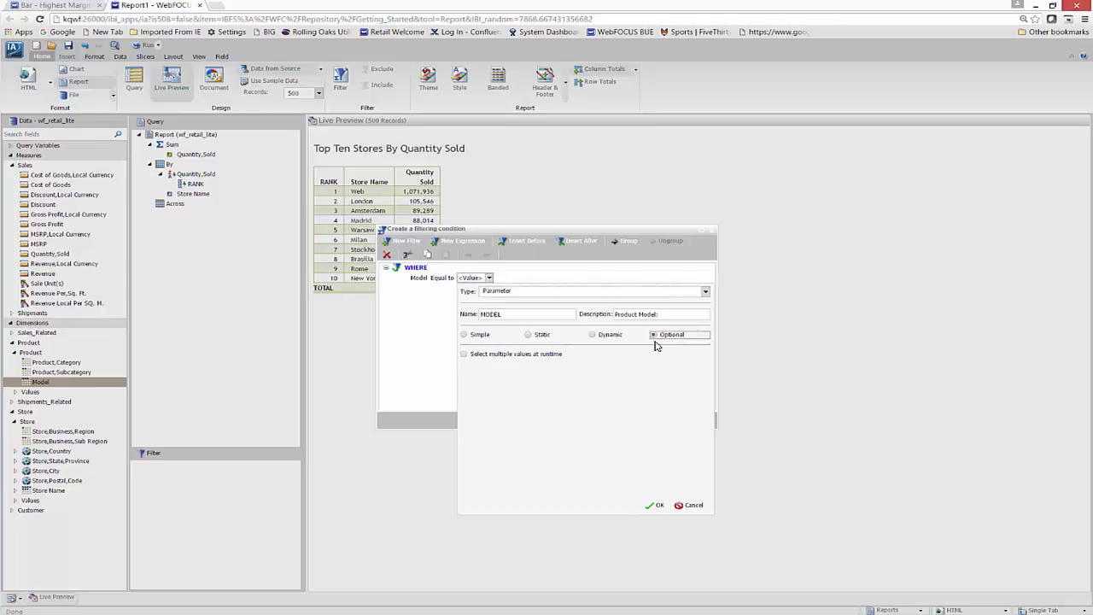
click(654, 507)
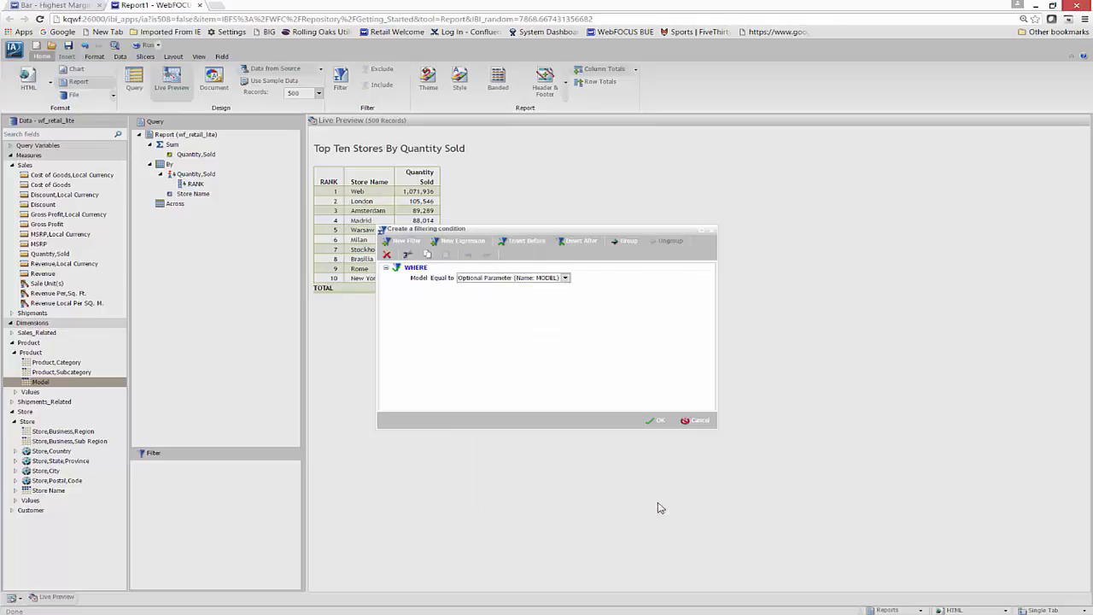
click(655, 421)
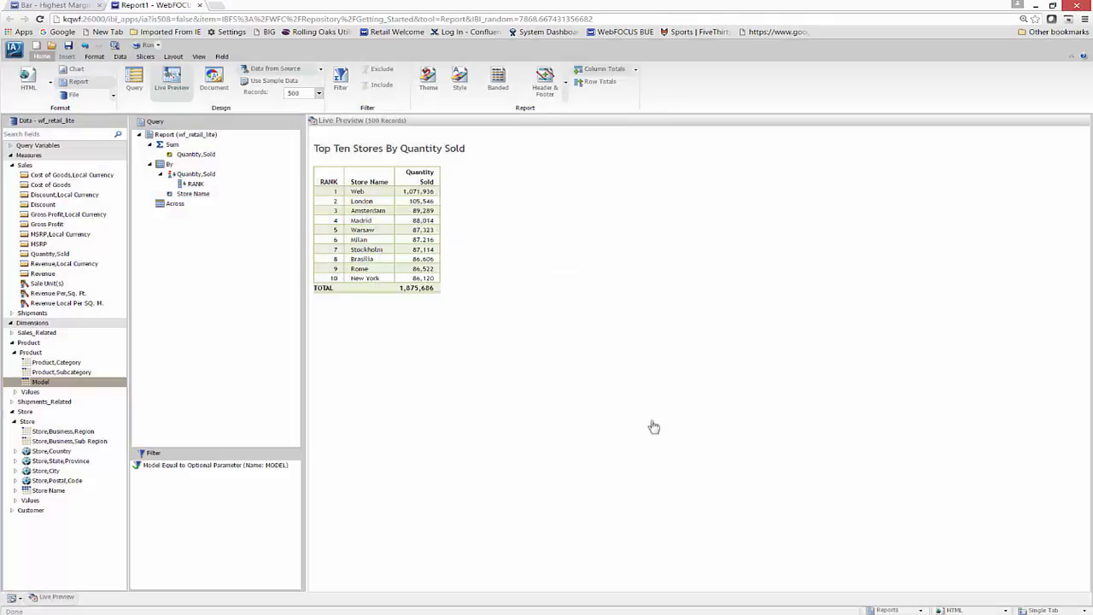
Add &MODEL as a second header line beneath the title.
click(546, 79)
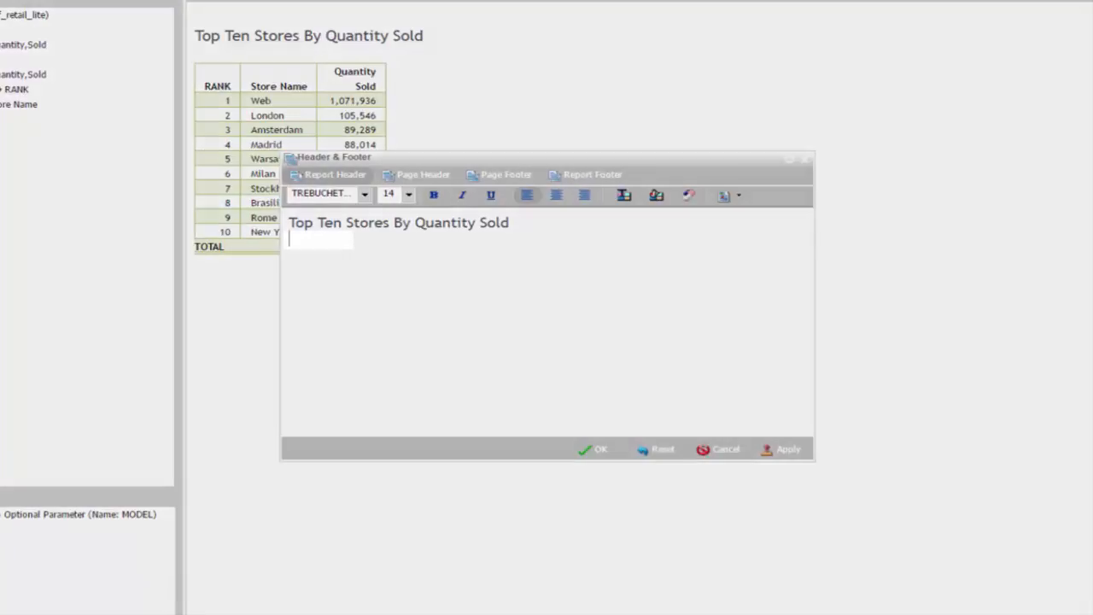
text(&MODEL)
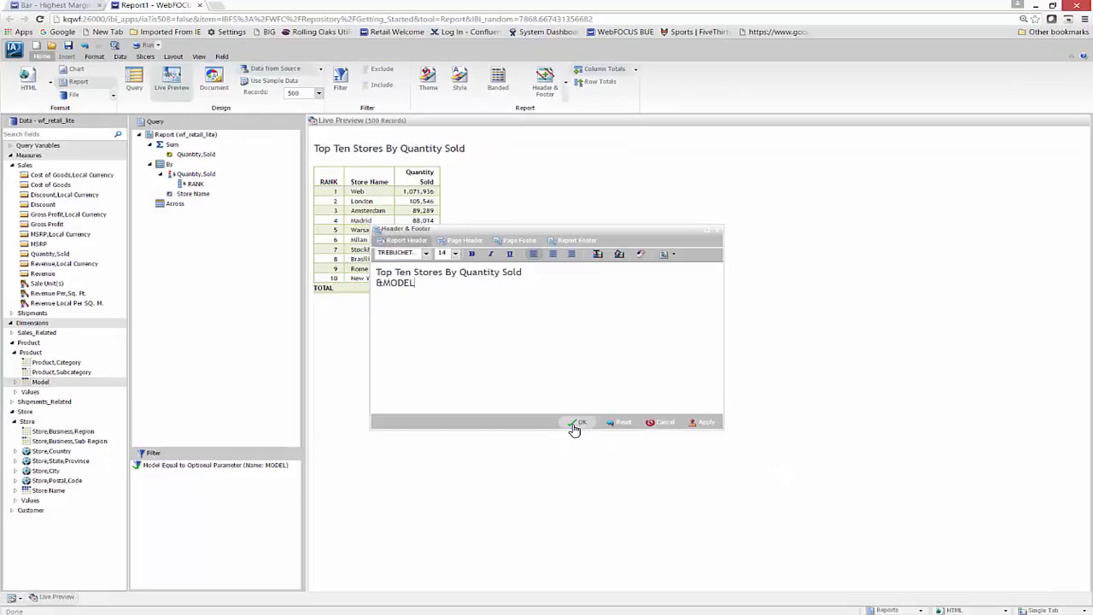
click(577, 423)
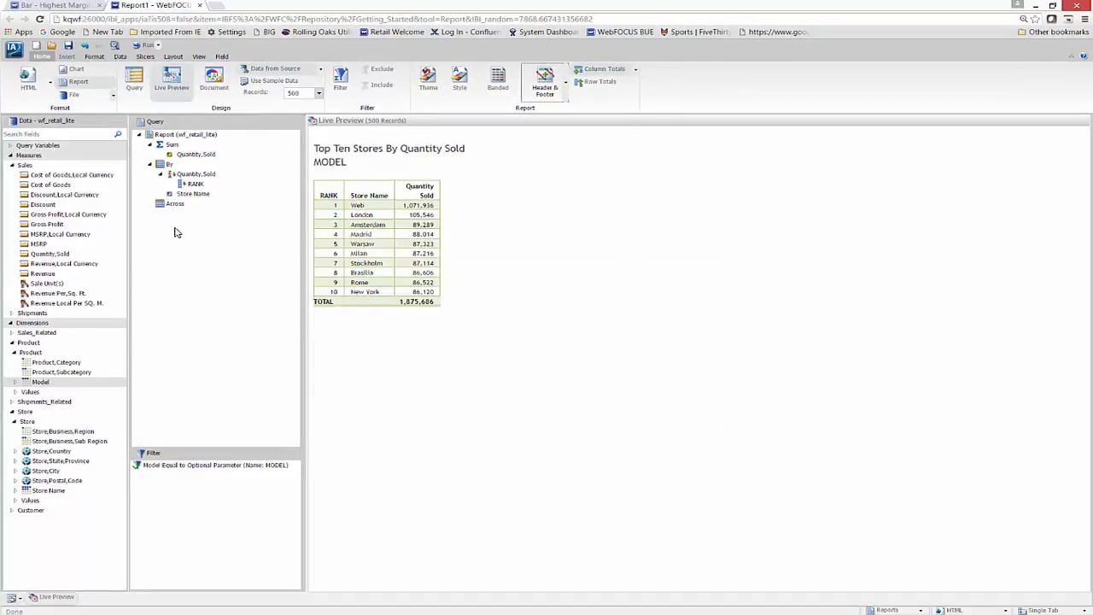
Enable Auto Linking and Auto Link Target, run the report, and check London's auto links.
click(94, 58)
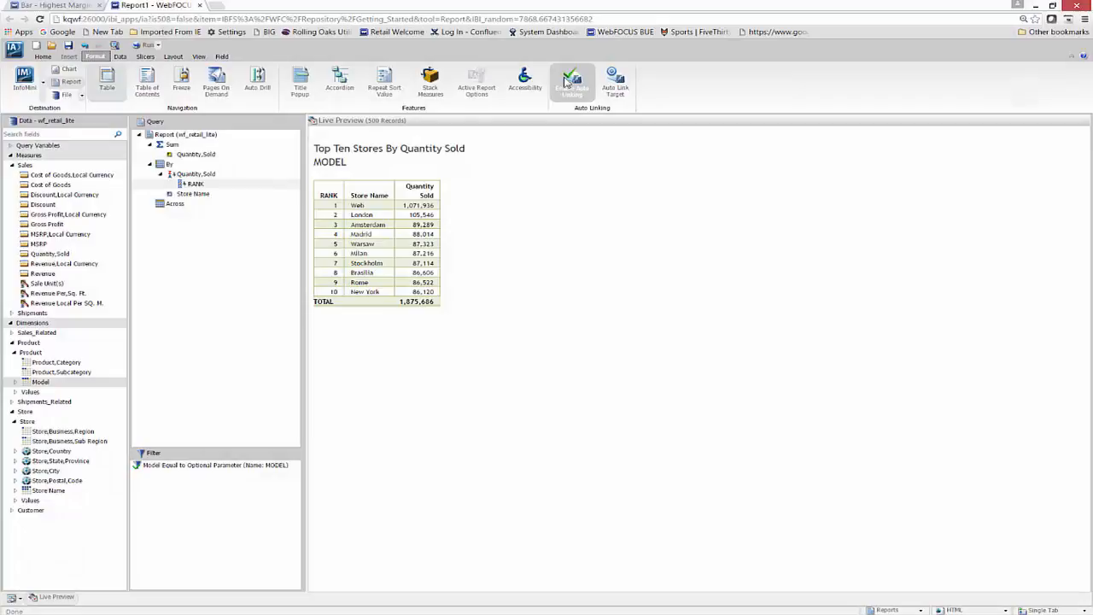
click(567, 82)
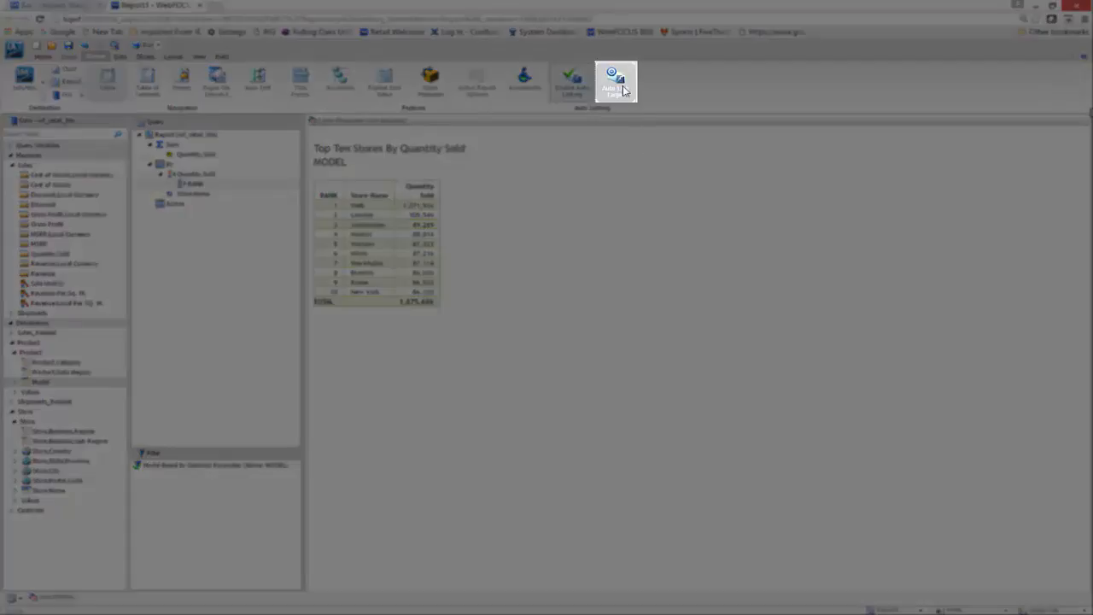
click(624, 91)
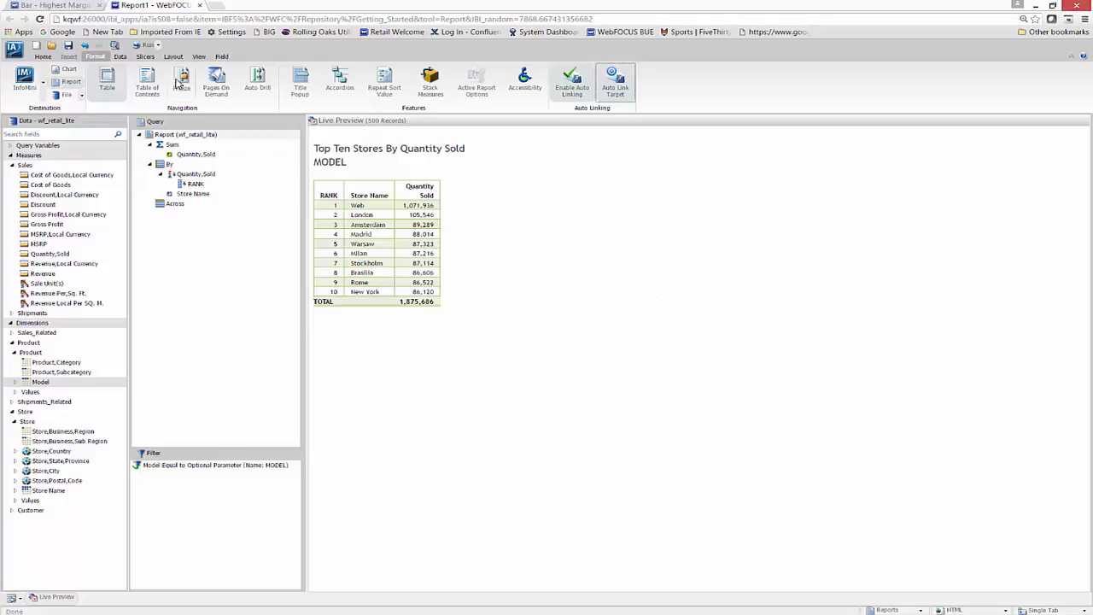
click(146, 47)
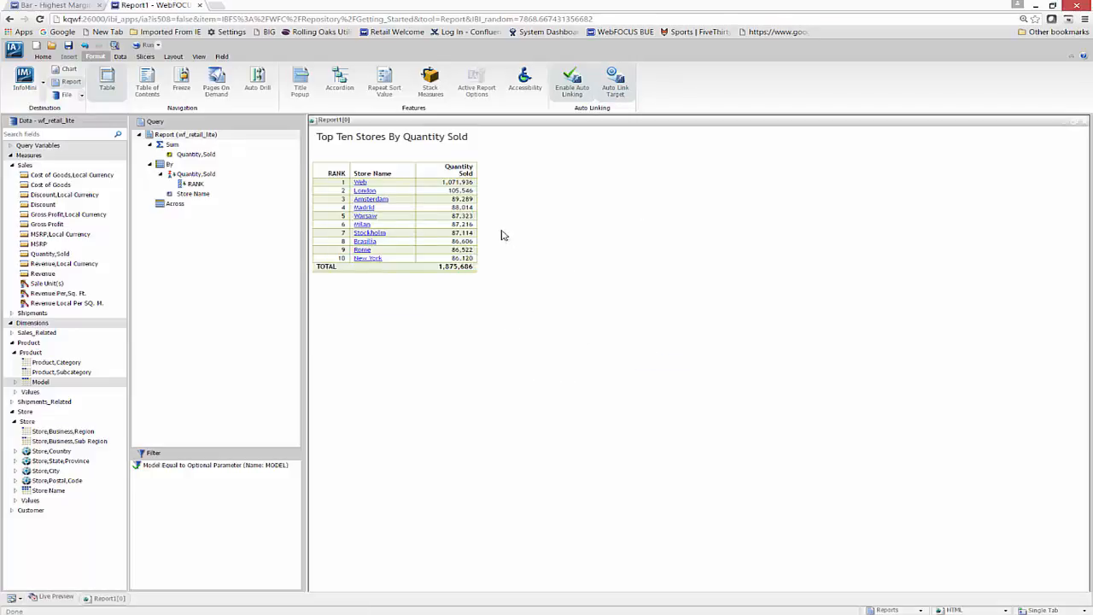
click(369, 193)
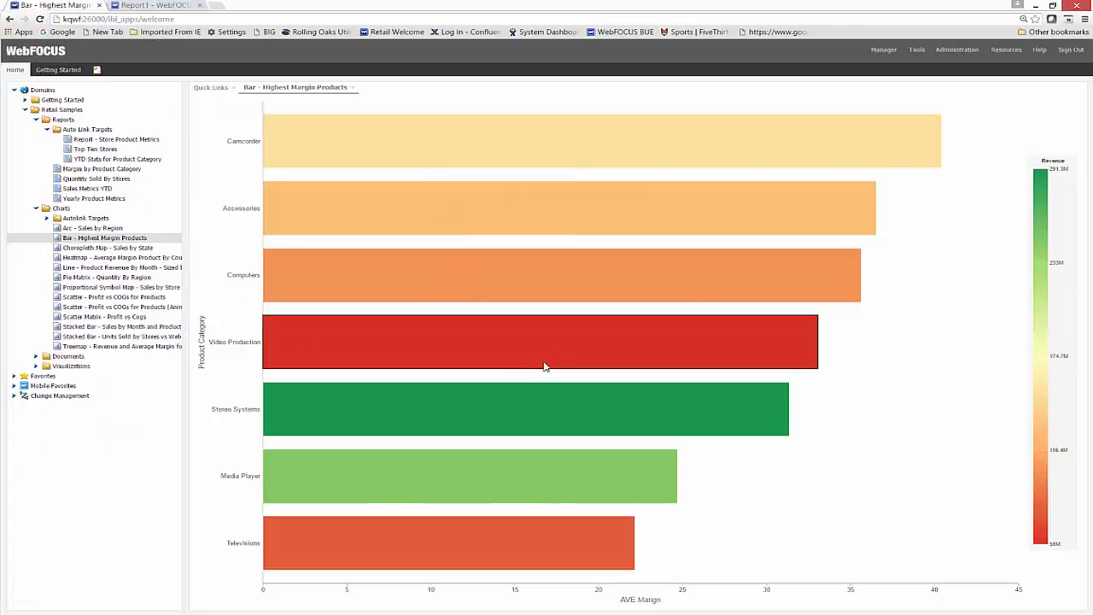
Drill down from Camcorder and open Top Ten Stores for Sanyo VPCPD2BK.
mouse_move(426, 228)
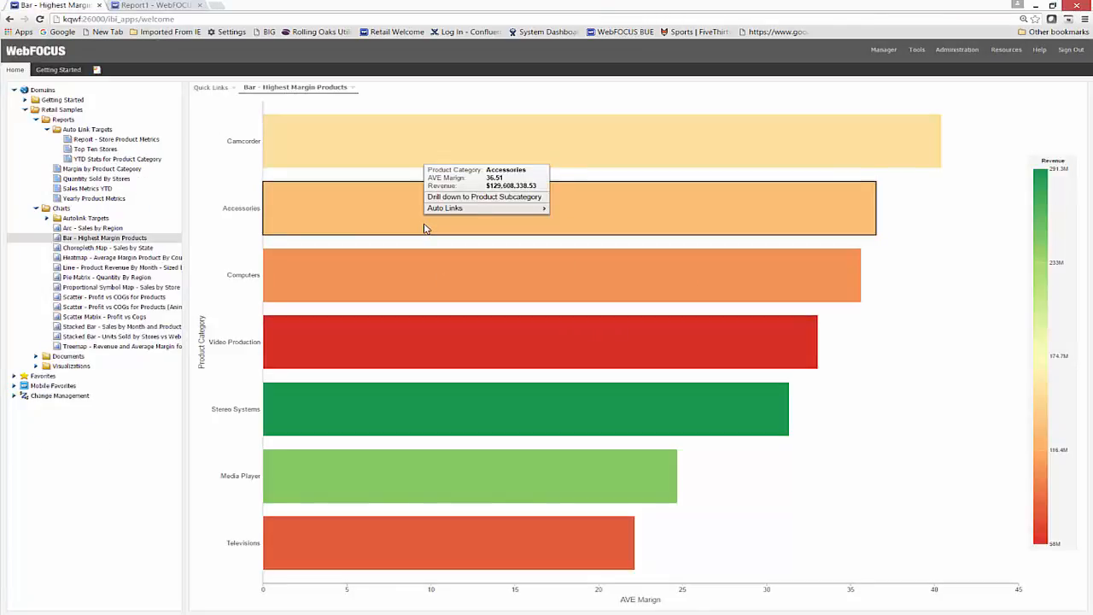
click(479, 196)
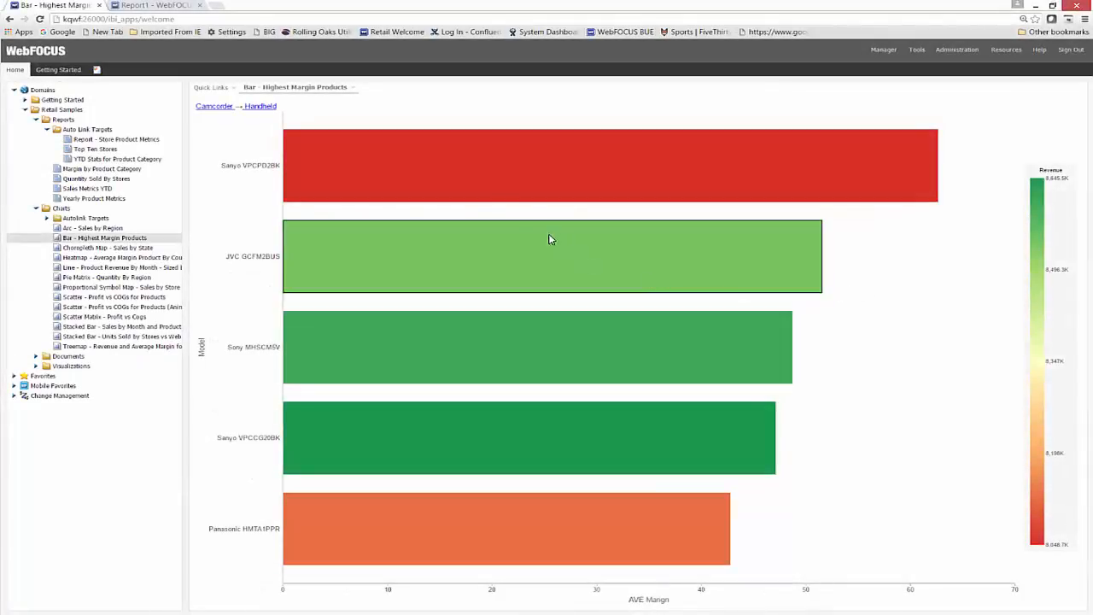
mouse_move(454, 163)
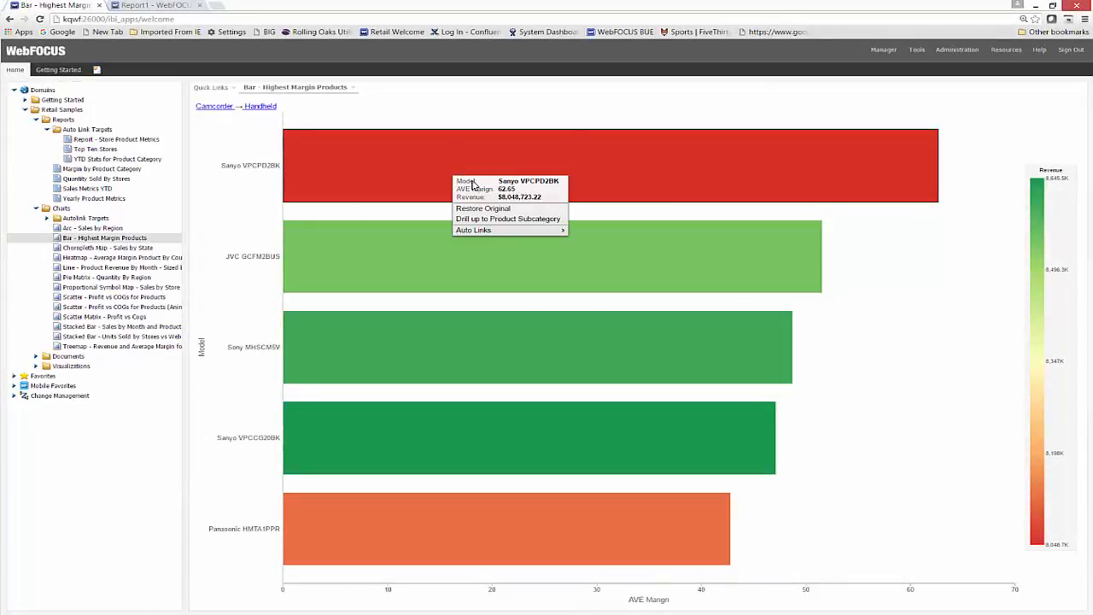
mouse_move(483, 232)
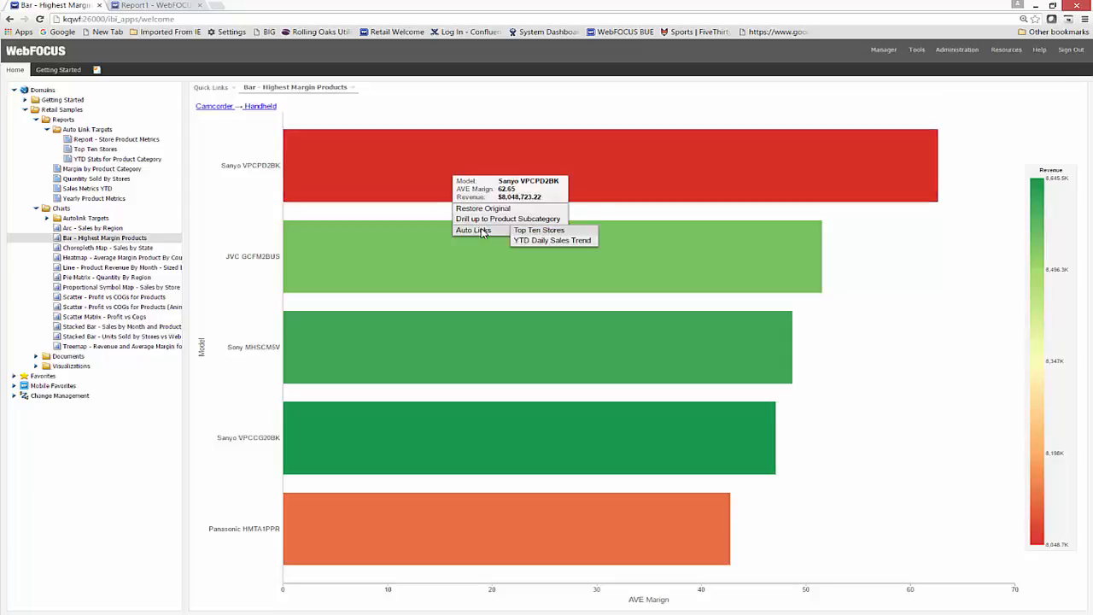
click(538, 236)
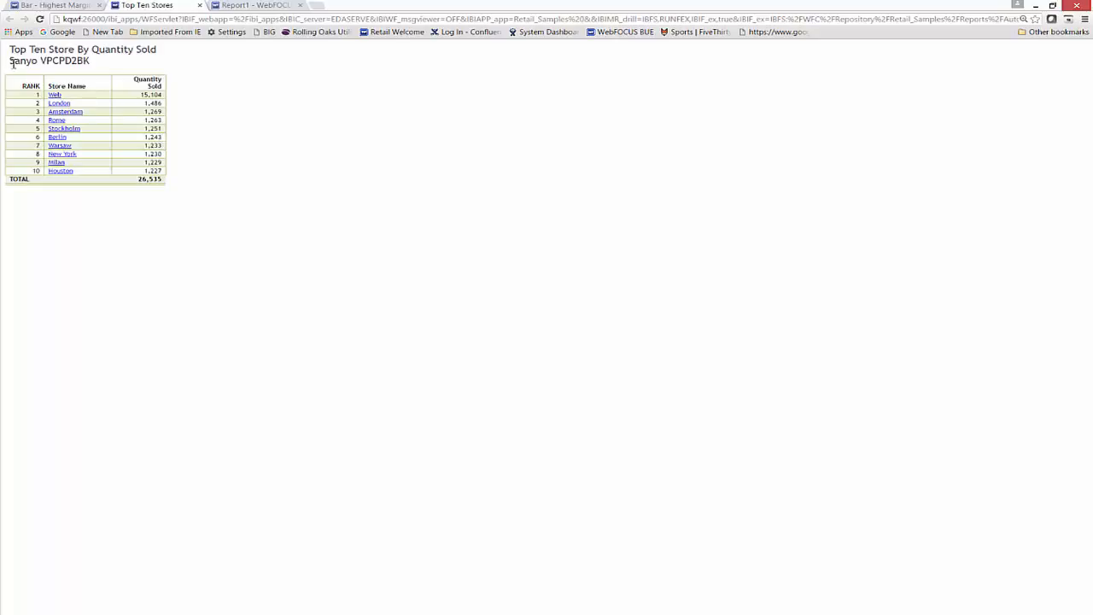
Open the Report - Store Product Metrics auto link from the Amsterdam store.
click(65, 112)
mouse_move(98, 117)
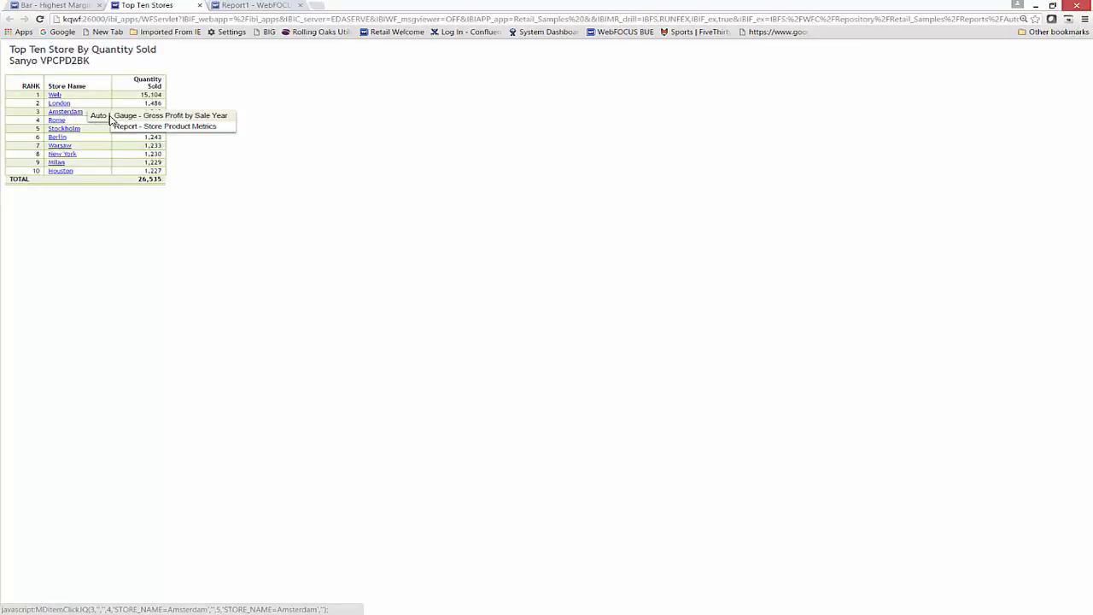
click(153, 127)
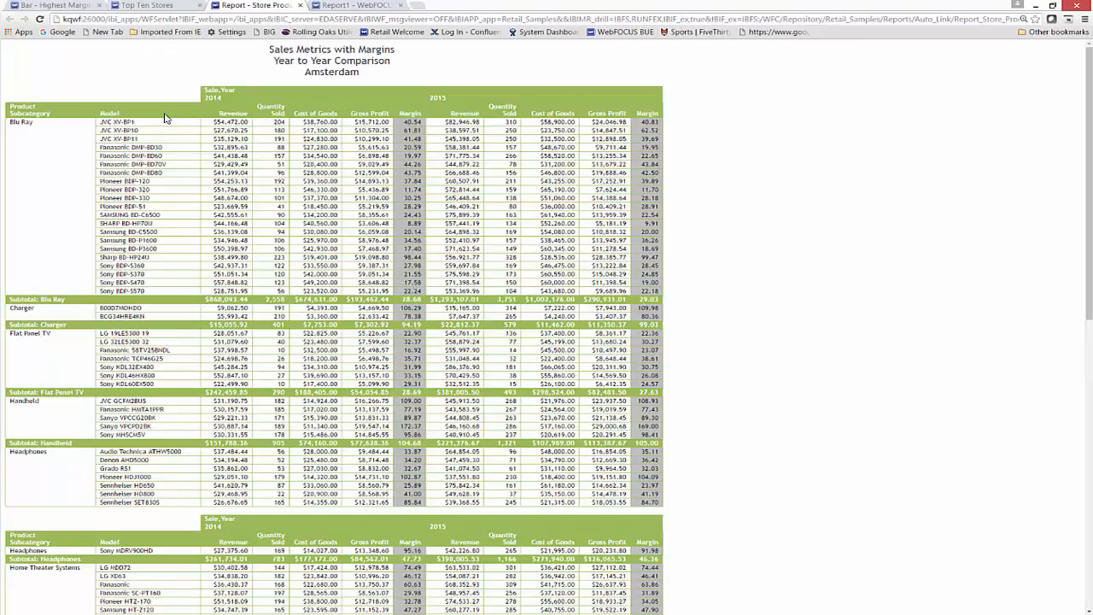